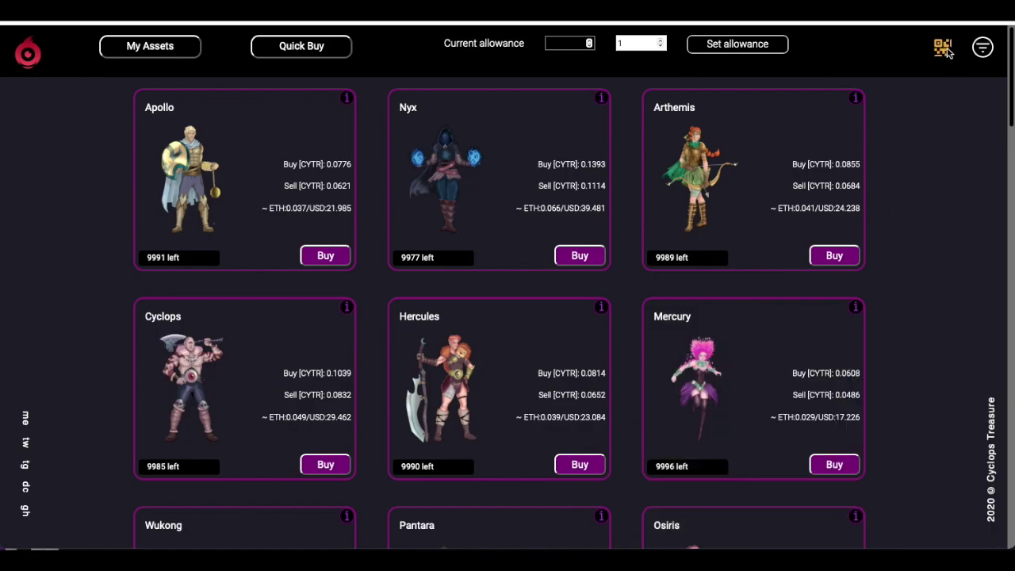
Show the shop's WalletConnect QR code so a wallet can be linked
{"action": "left_click", "coordinate": [944, 49]}
Review Eagles Kris's buy and sell prices in My Assets, then close the panel
{"action": "left_click", "coordinate": [169, 49]}
{"action": "left_click", "coordinate": [144, 190]}
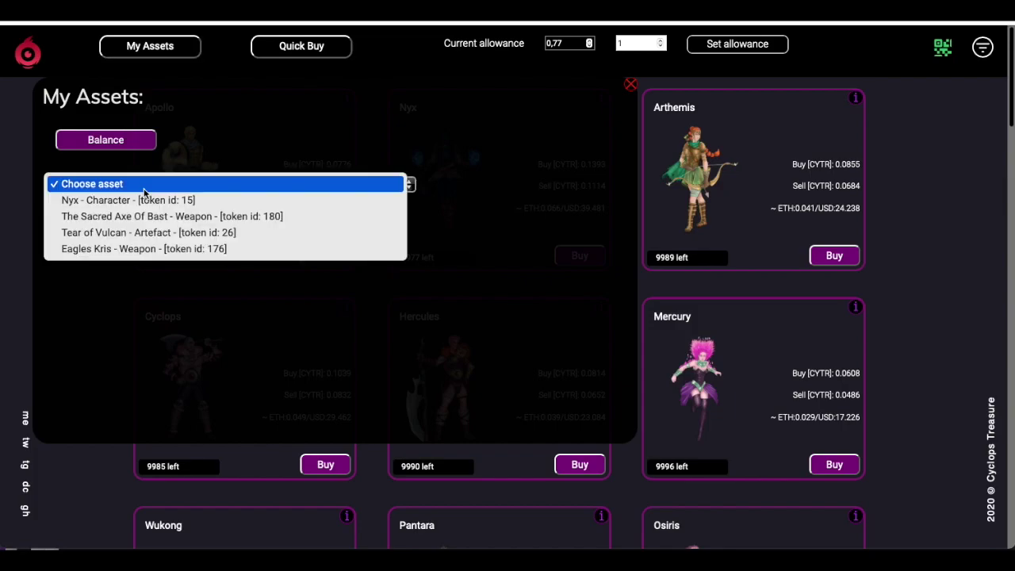
{"action": "left_click", "coordinate": [134, 249]}
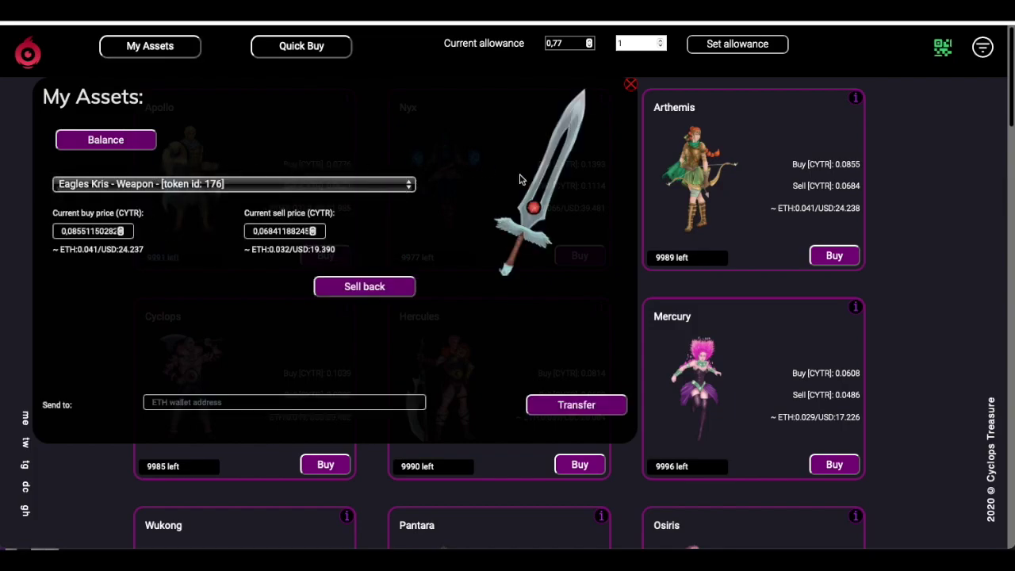
{"action": "left_click", "coordinate": [631, 85]}
Buy one Apollo character from the shop grid
{"action": "scroll", "coordinate": [272, 301], "scroll_direction": "down", "scroll_amount": 4}
{"action": "scroll", "coordinate": [285, 333], "scroll_direction": "up", "scroll_amount": 4}
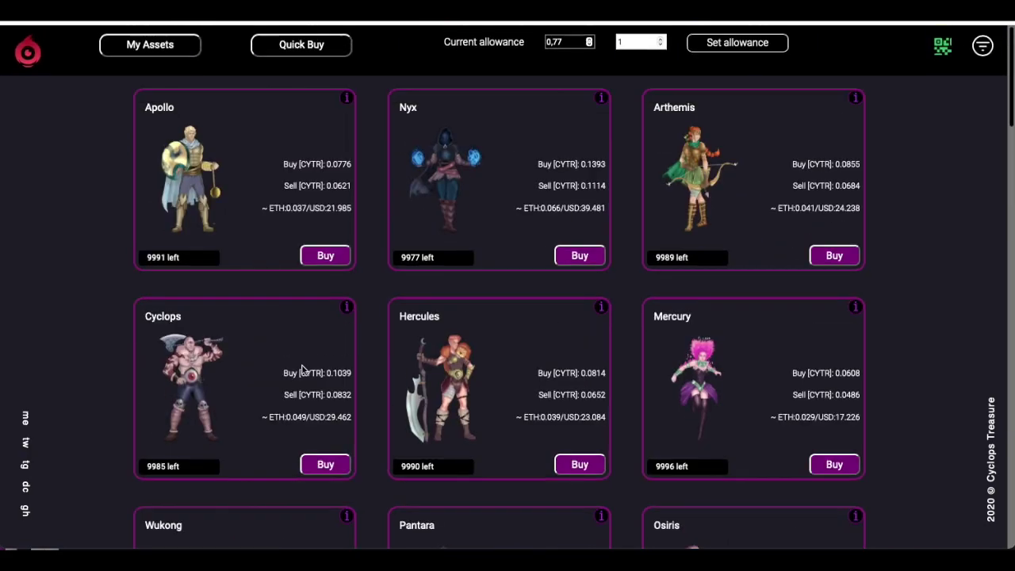
{"action": "left_click", "coordinate": [326, 256]}
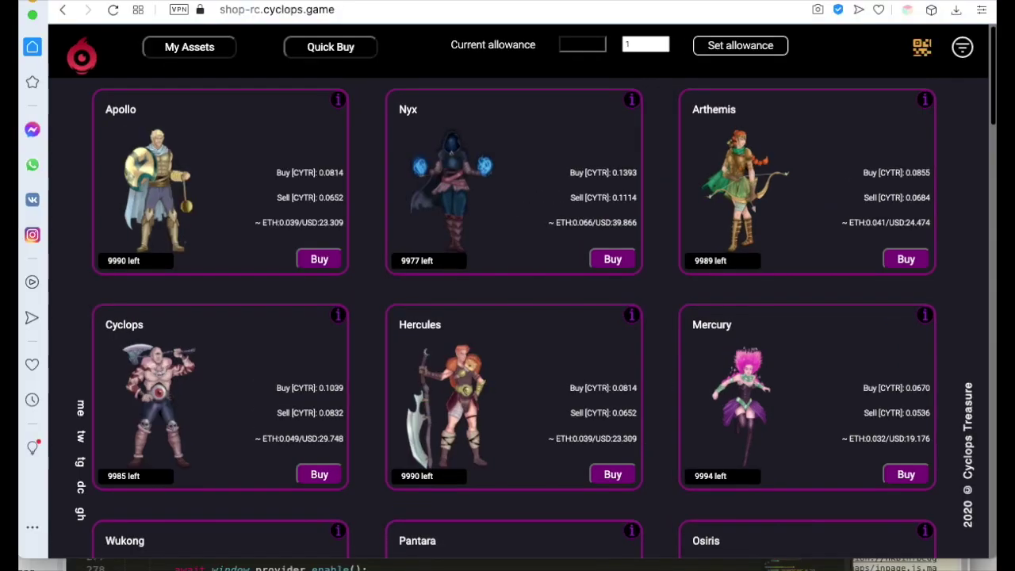
Enable Opera's Crypto Wallet by searching full settings for 'crypto', then return to the shop tab
{"action": "left_click", "coordinate": [982, 13]}
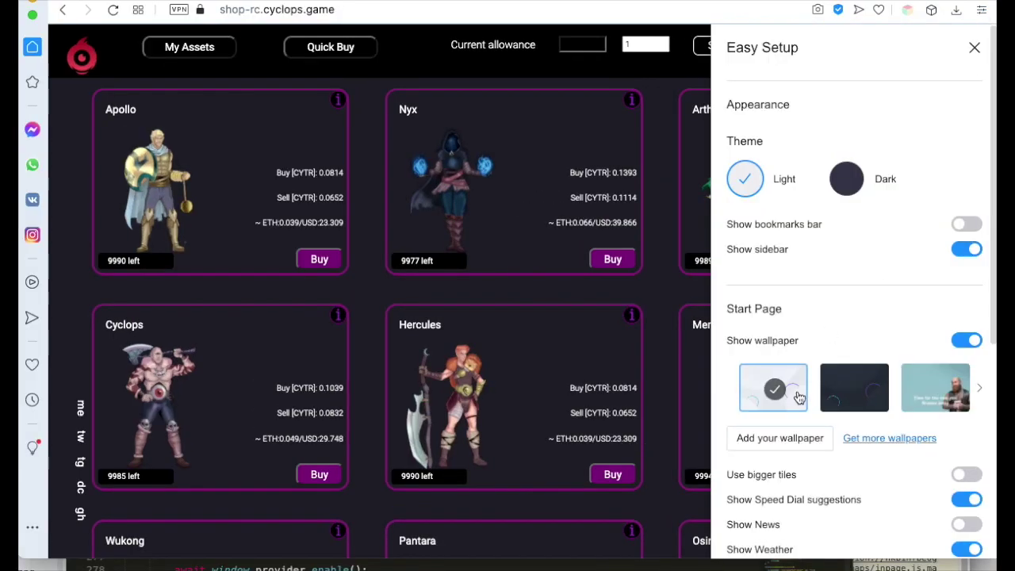
{"action": "scroll", "coordinate": [789, 499], "scroll_direction": "down", "scroll_amount": 5}
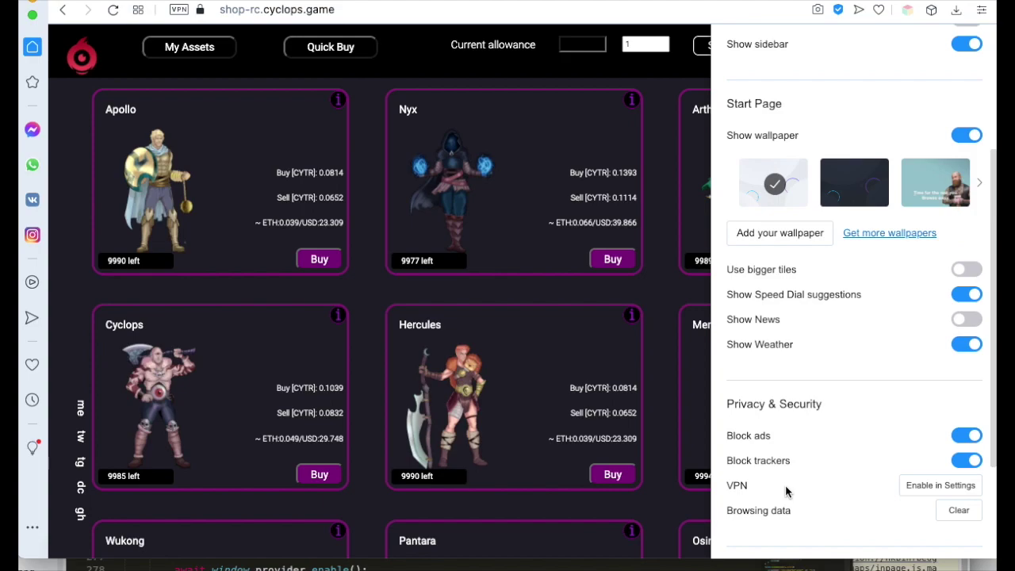
{"action": "scroll", "coordinate": [782, 349], "scroll_direction": "down", "scroll_amount": 4}
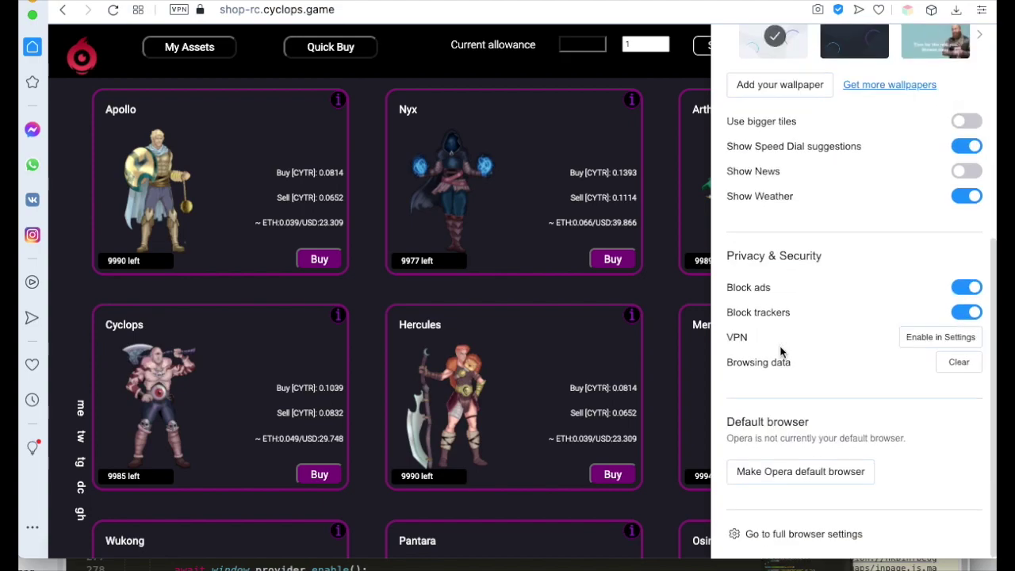
{"action": "left_click", "coordinate": [817, 533]}
{"action": "type", "text": "crypto"}
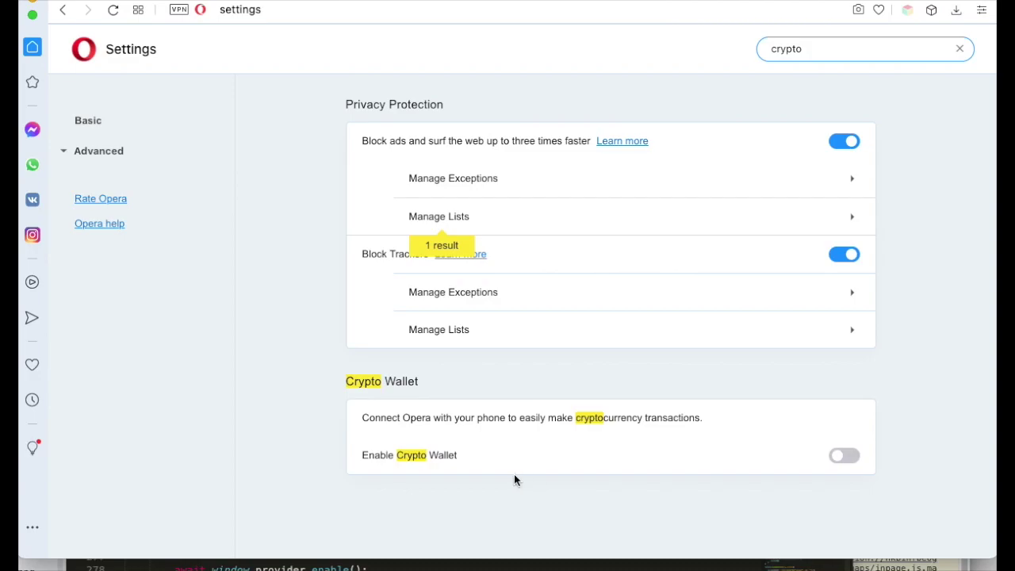
{"action": "left_click", "coordinate": [856, 460]}
{"action": "left_click", "coordinate": [959, 48]}
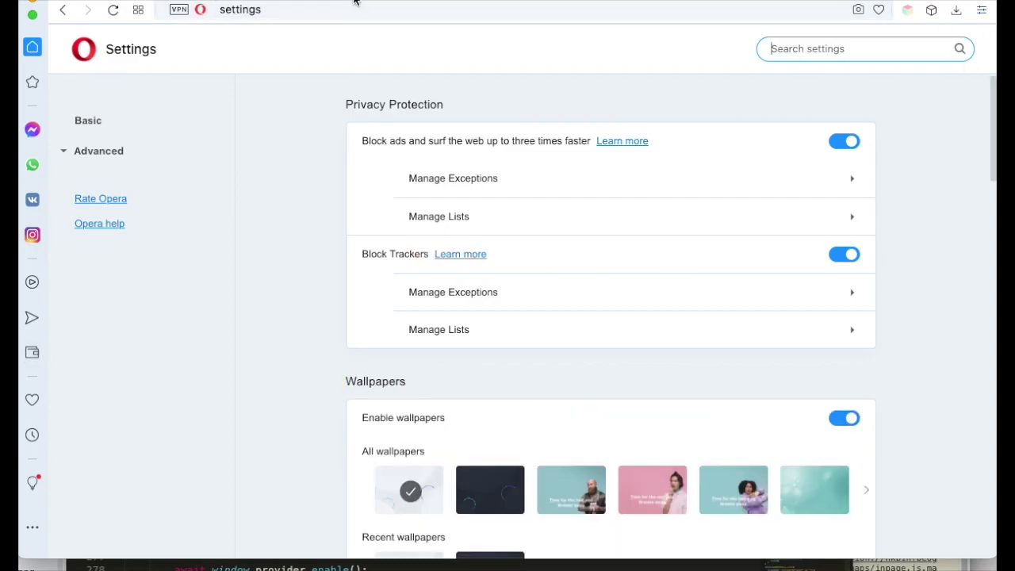
{"action": "left_click", "coordinate": [227, 4]}
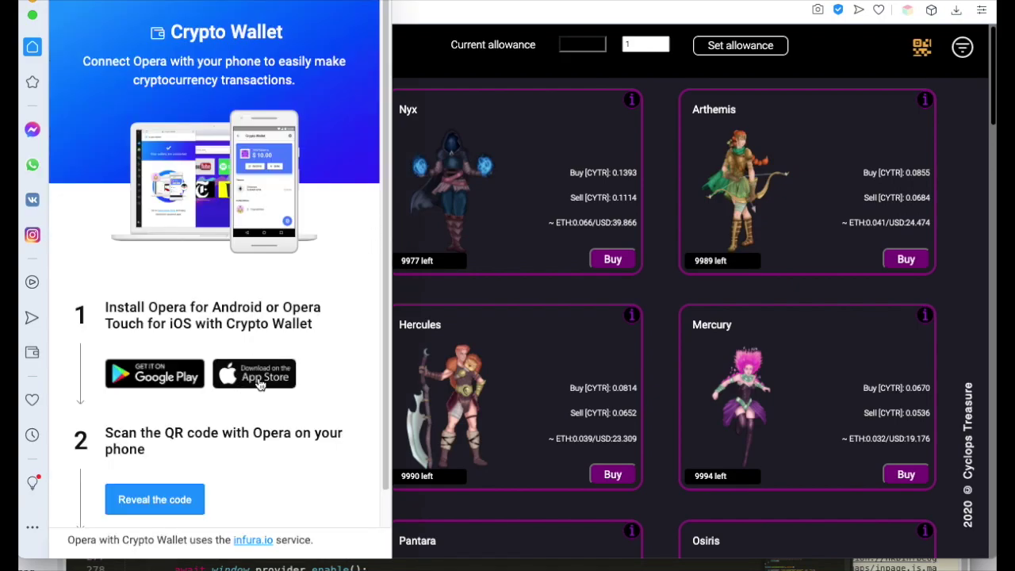
Reveal the Crypto Wallet pairing QR code for scanning with the phone
{"action": "left_click", "coordinate": [163, 507]}
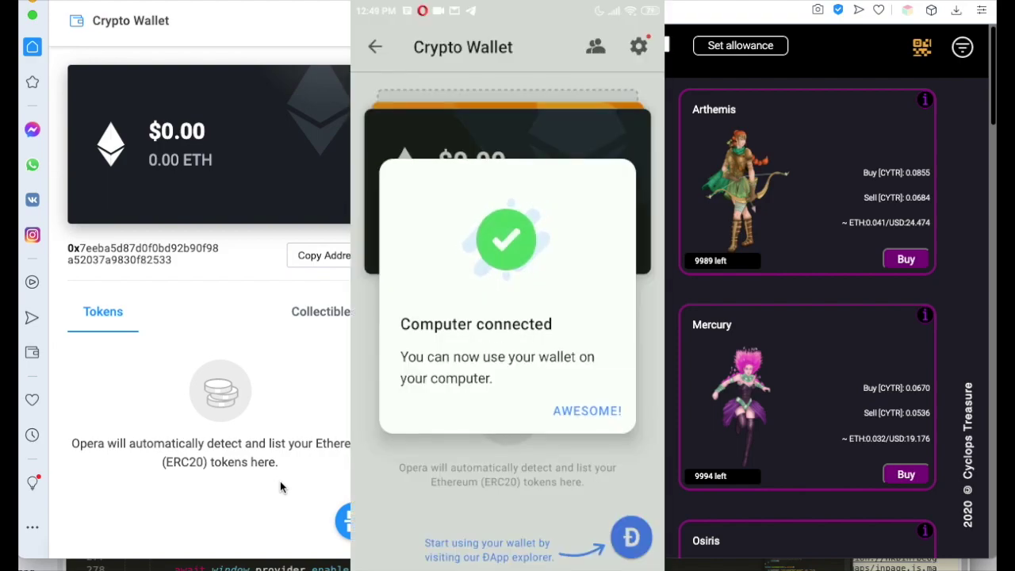
Close the Crypto Wallet sidebar and request a spending allowance from the shop
{"action": "left_click", "coordinate": [962, 157]}
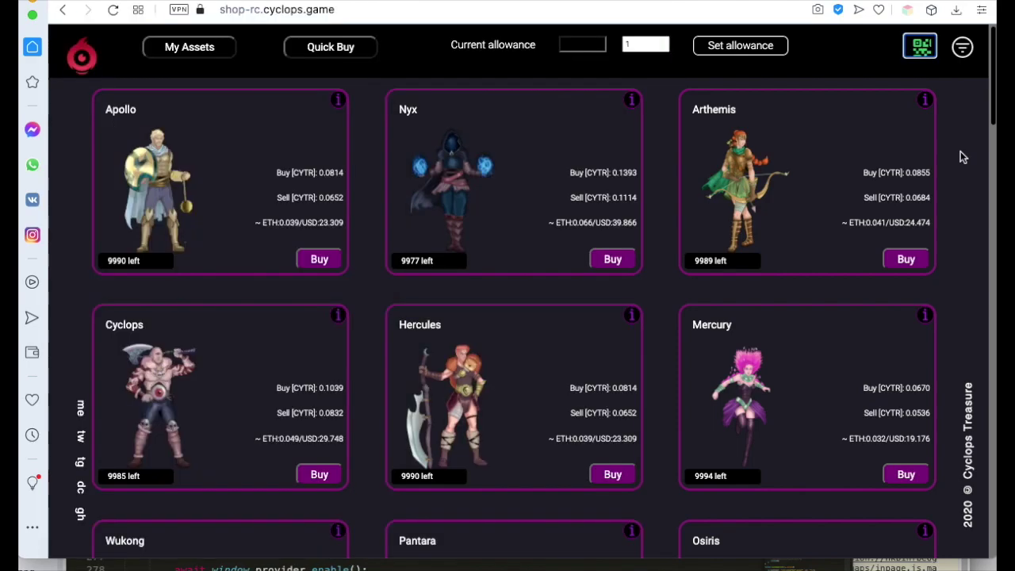
{"action": "left_click", "coordinate": [748, 45]}
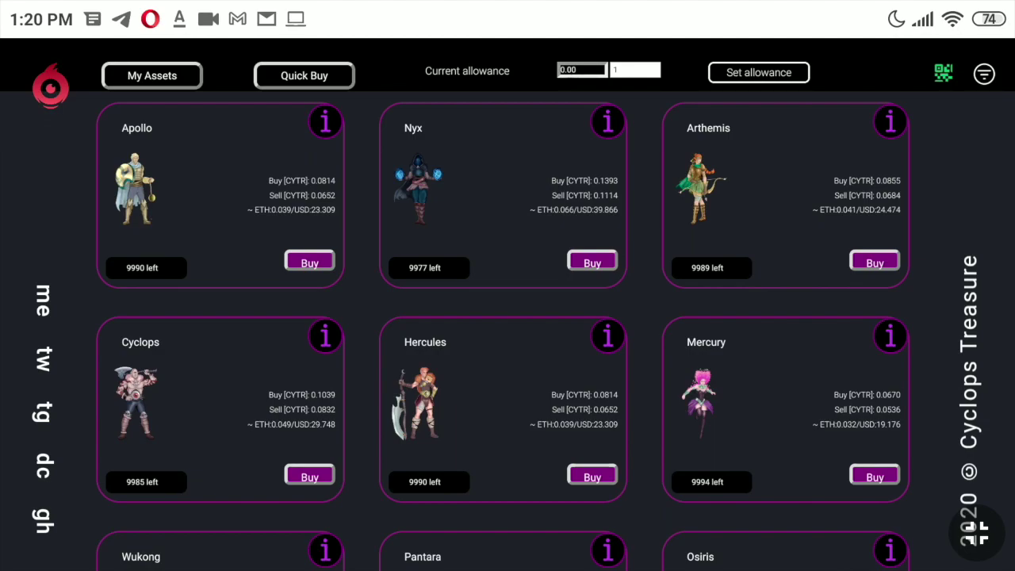
Request the spending allowance from the phone's Cyclops Treasure page
{"action": "left_click", "coordinate": [759, 72]}
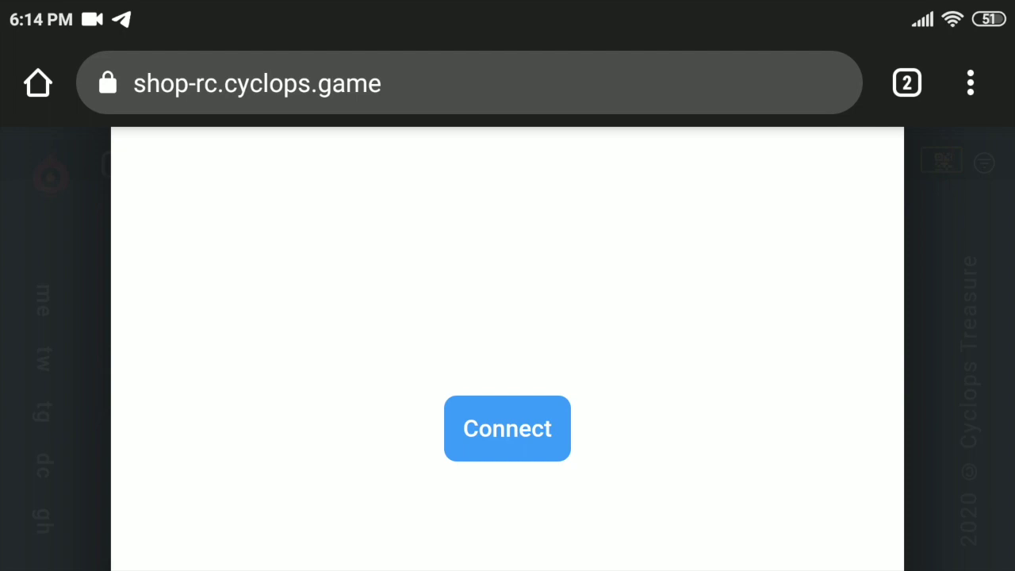
Connect the phone's shop through AlphaWallet, approve the session, and return to Chrome
{"action": "left_click", "coordinate": [507, 428]}
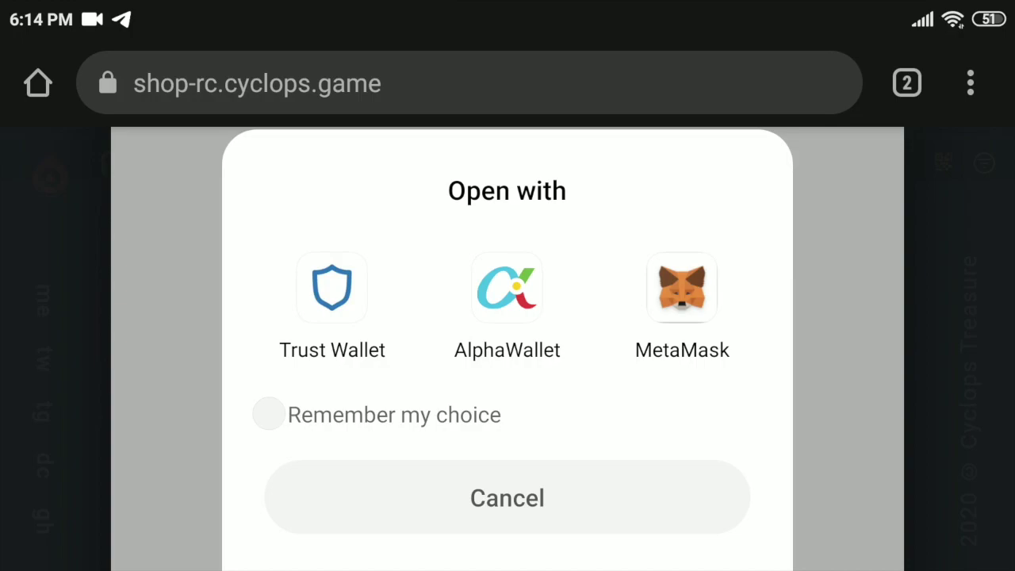
{"action": "left_click", "coordinate": [506, 287]}
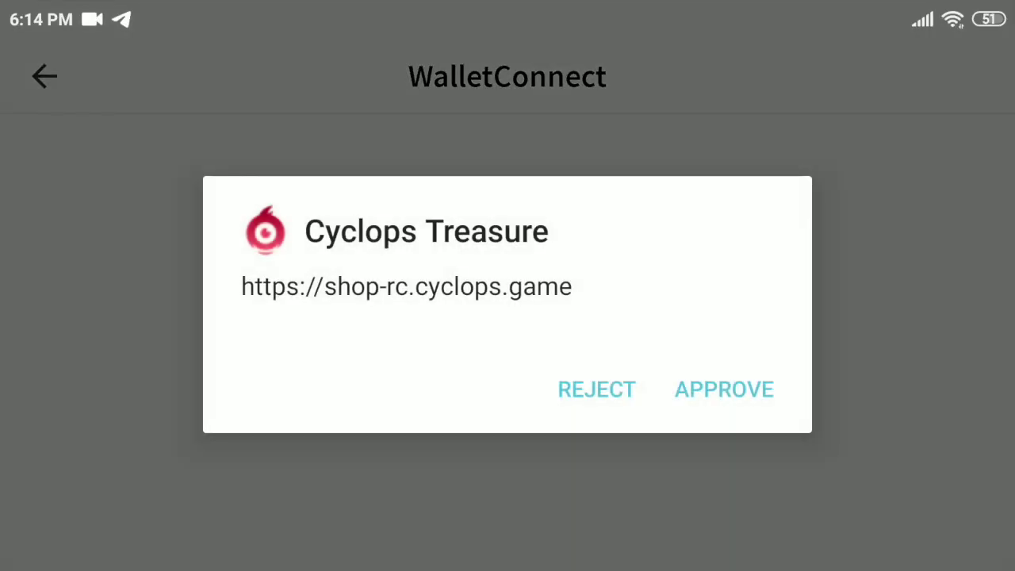
{"action": "left_click", "coordinate": [724, 389]}
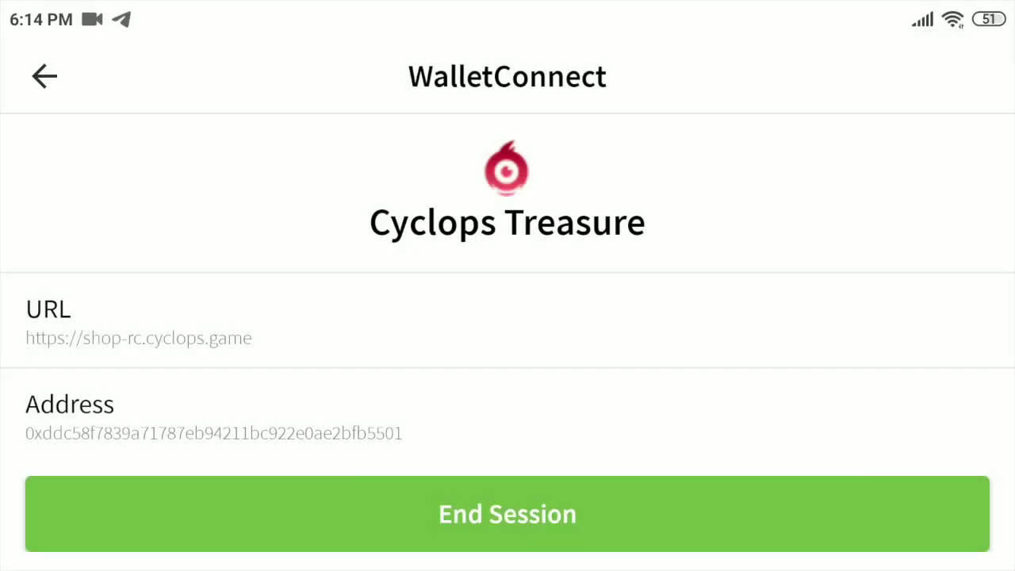
{"action": "key", "text": "alt+Tab"}
{"action": "left_click", "coordinate": [745, 341]}
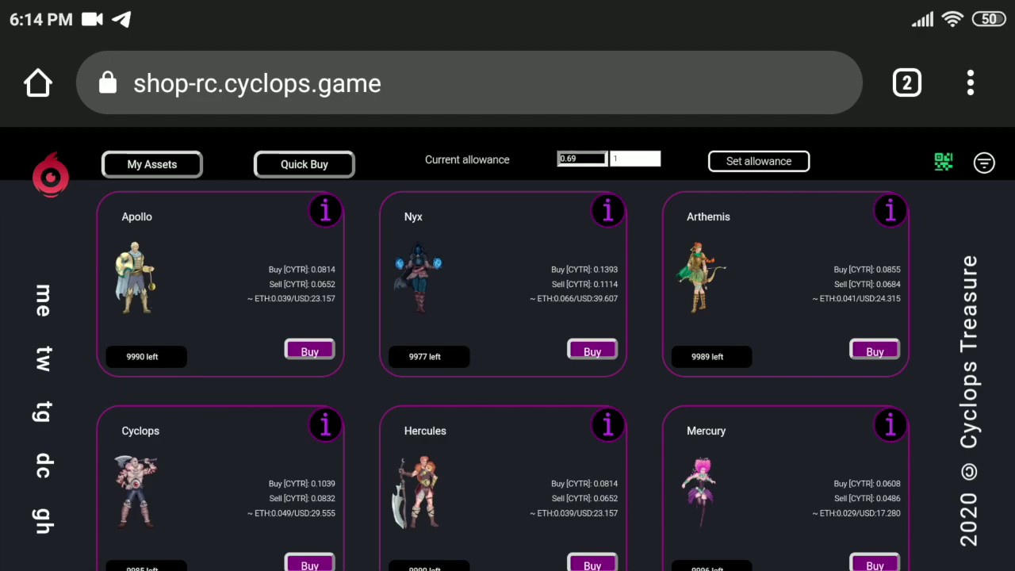
Sell back the owned Apollo - Character, sending the transaction through AlphaWallet
{"action": "left_click", "coordinate": [152, 164]}
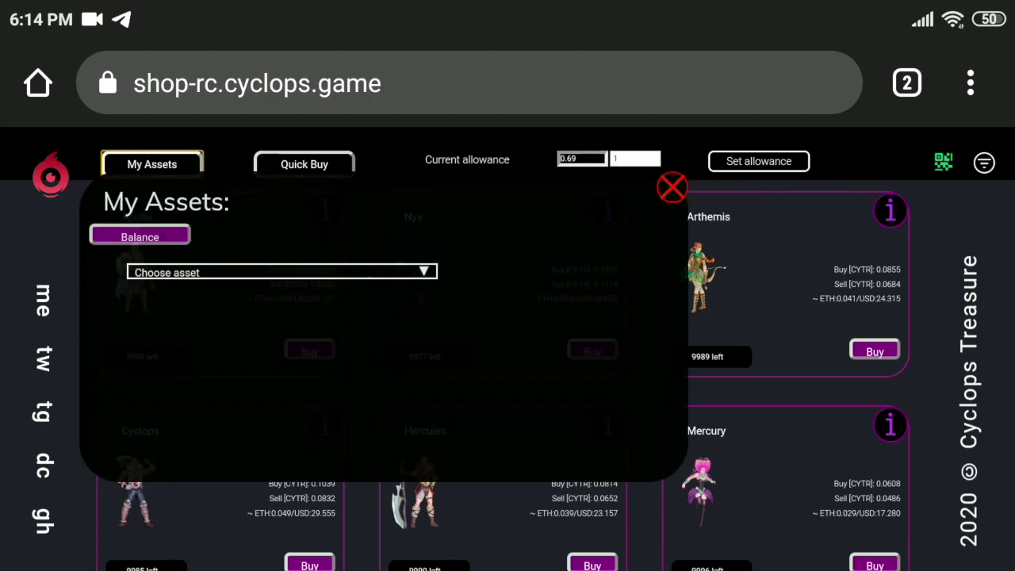
{"action": "left_click", "coordinate": [281, 272]}
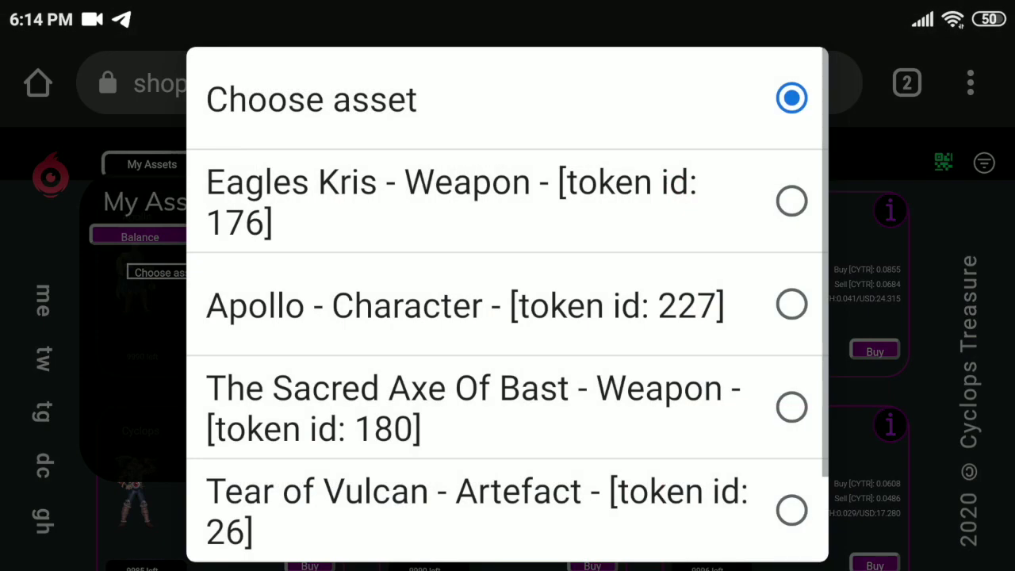
{"action": "scroll", "coordinate": [507, 305], "scroll_direction": "down", "scroll_amount": 2}
{"action": "scroll", "coordinate": [508, 305], "scroll_direction": "up", "scroll_amount": 2}
{"action": "left_click", "coordinate": [464, 305]}
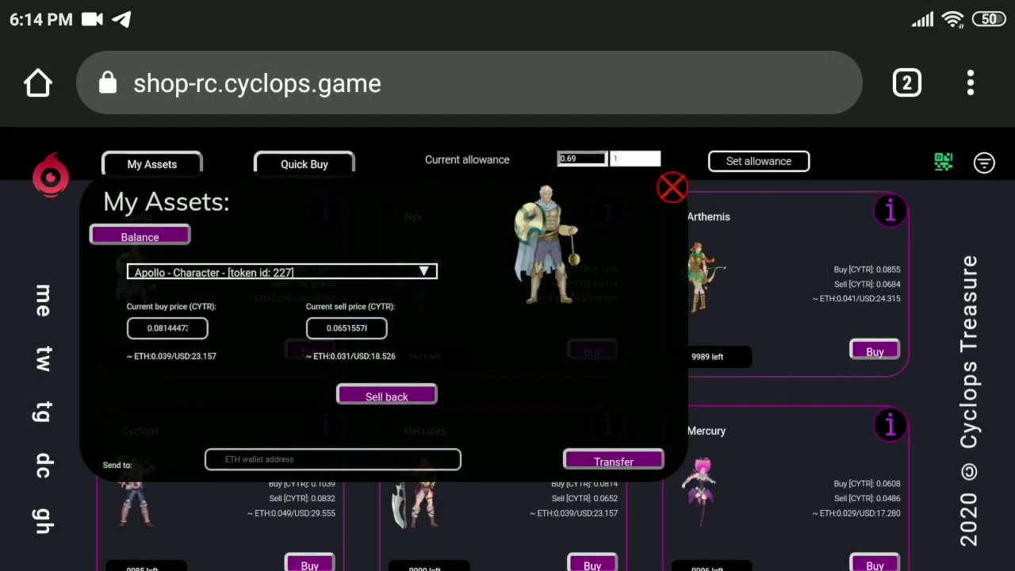
{"action": "left_click", "coordinate": [386, 395]}
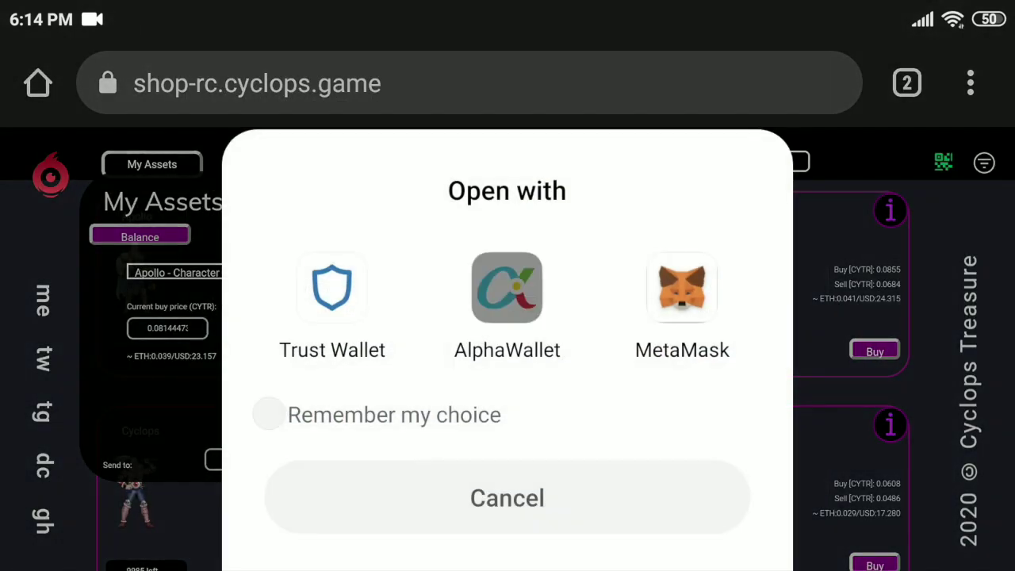
{"action": "left_click", "coordinate": [506, 290]}
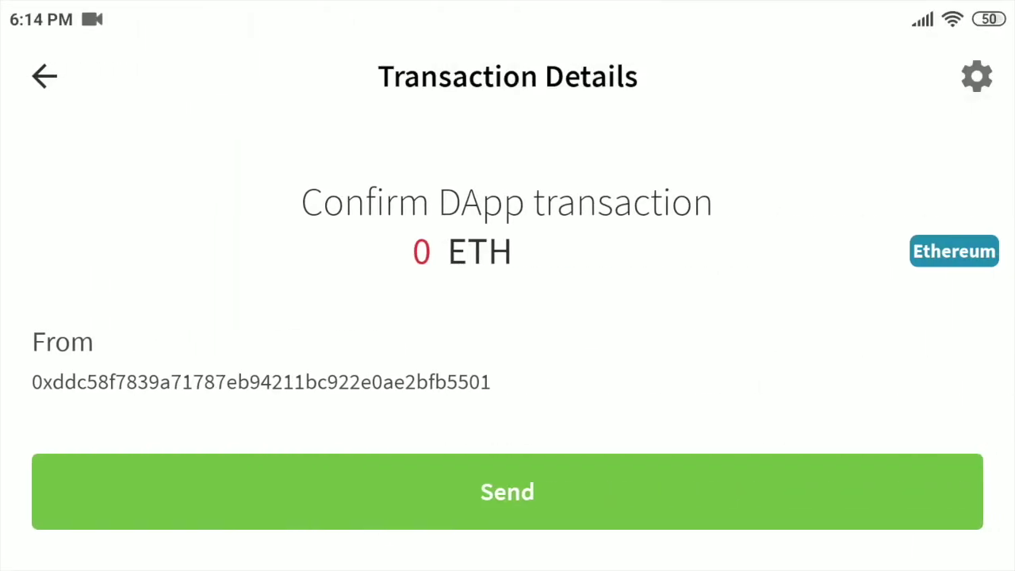
{"action": "left_click", "coordinate": [507, 492]}
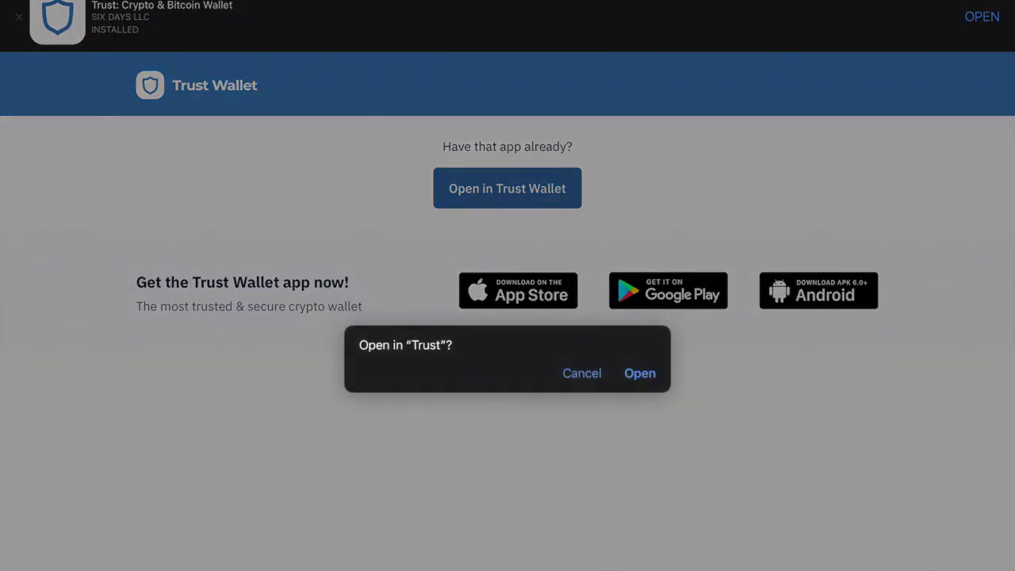
Open the shop link in the Trust Wallet app
{"action": "left_click", "coordinate": [639, 373]}
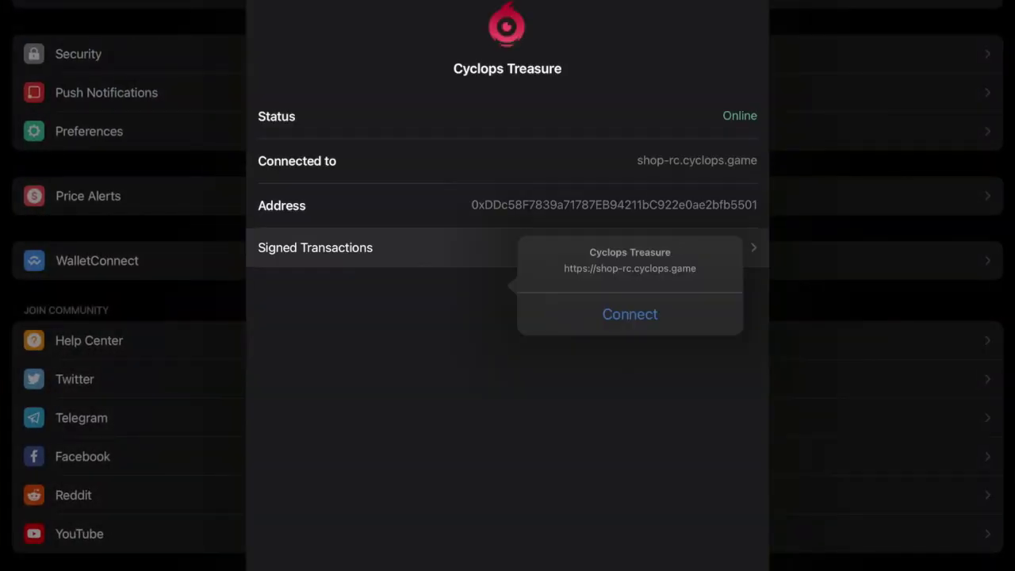